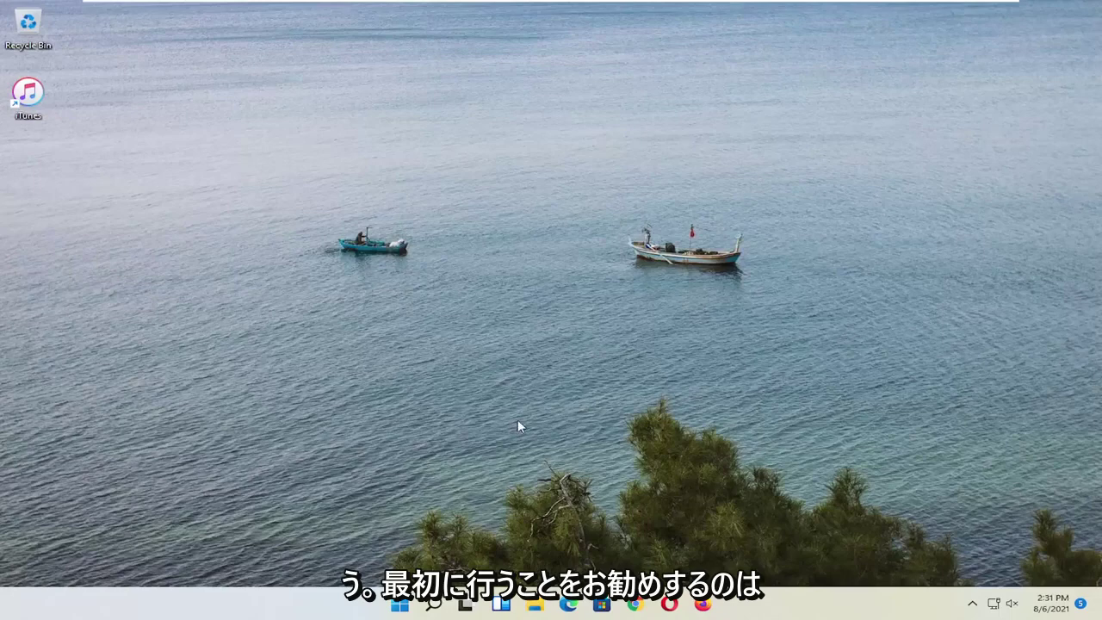
Step: Search for 'control panel', open it, and keep View by set to Large icons
click(434, 603)
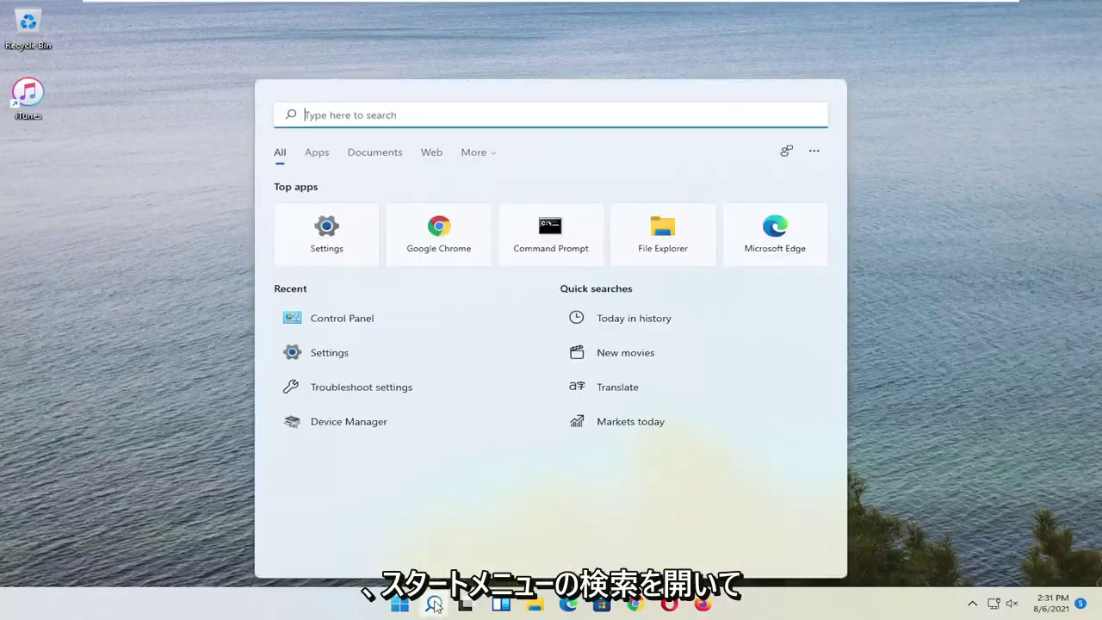
text(control)
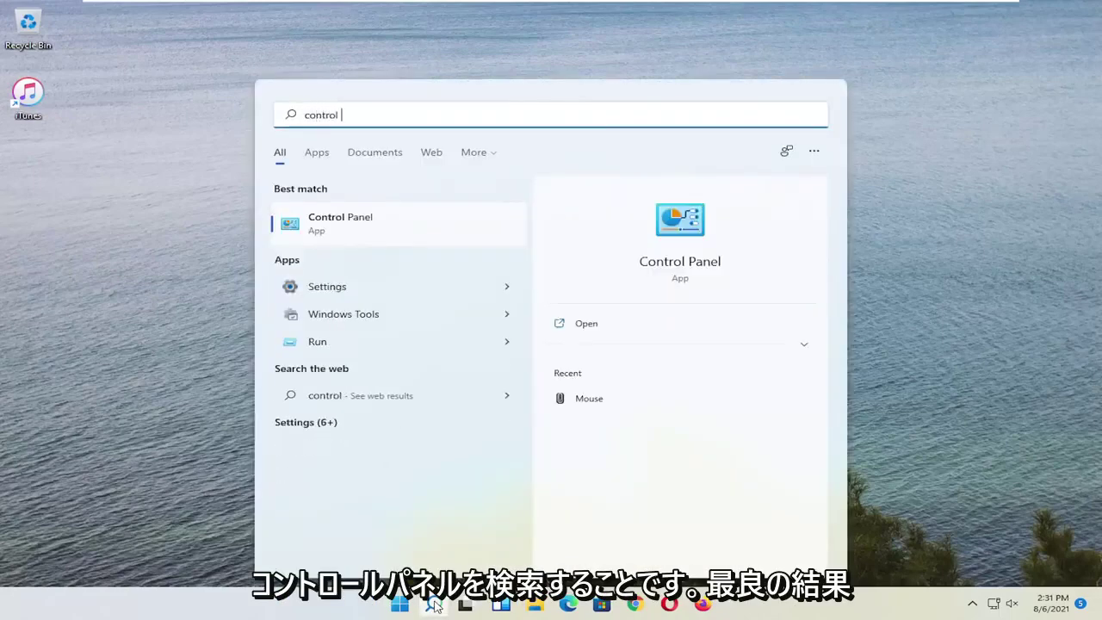
text( panel)
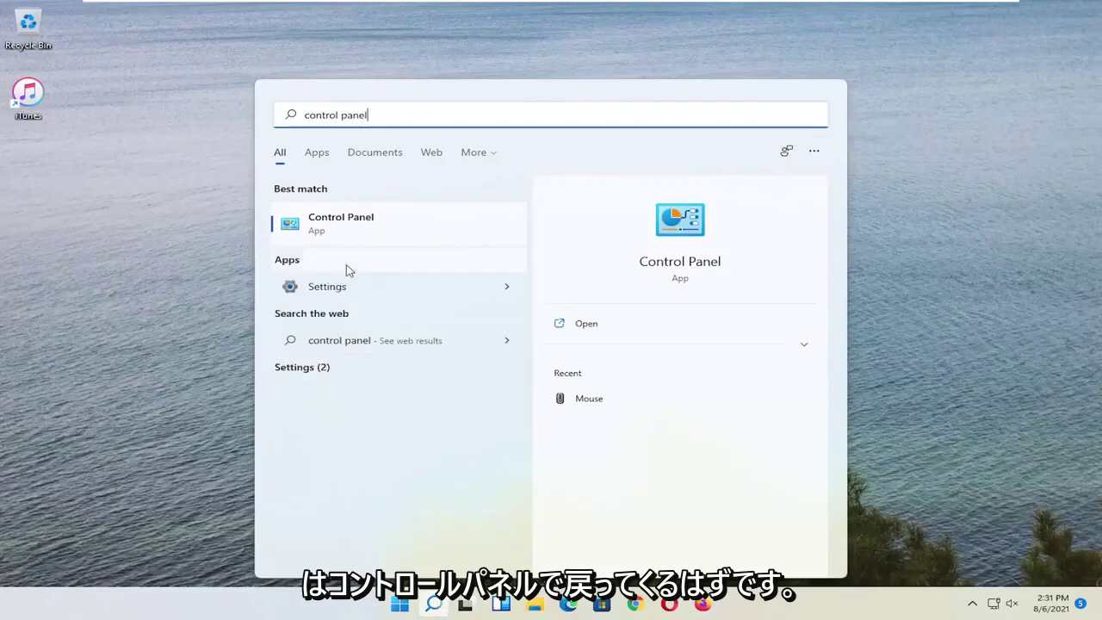
click(356, 234)
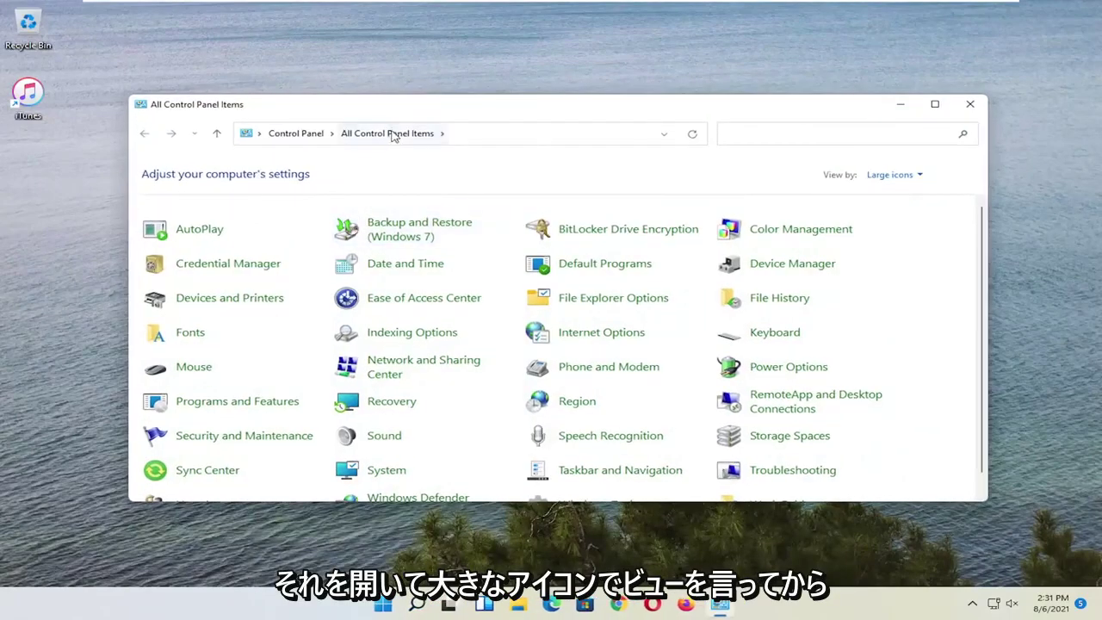
click(916, 178)
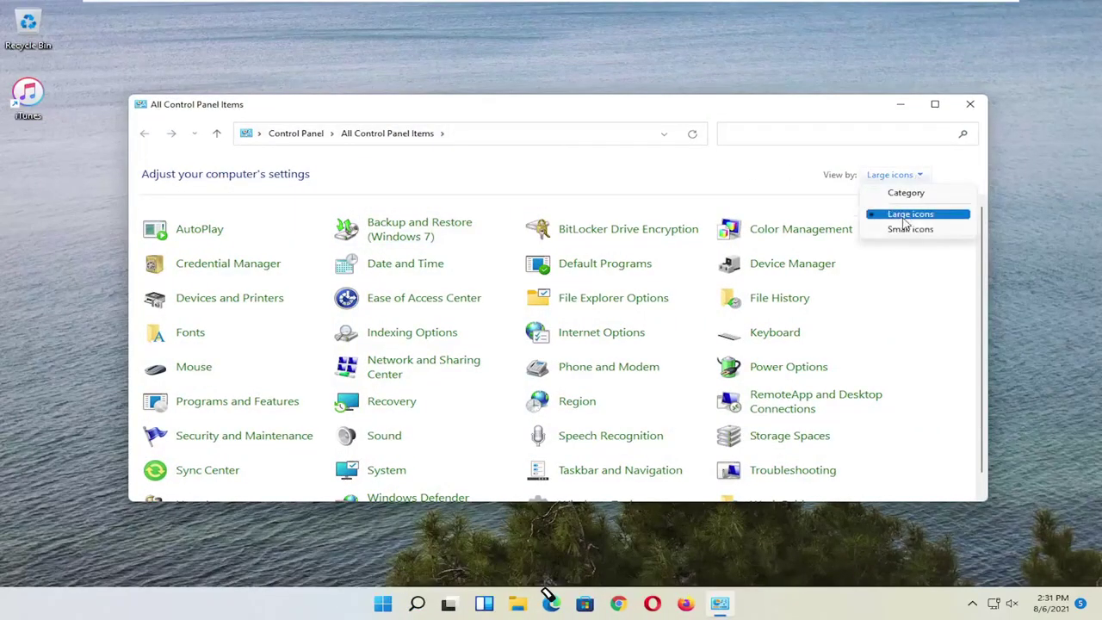
click(904, 214)
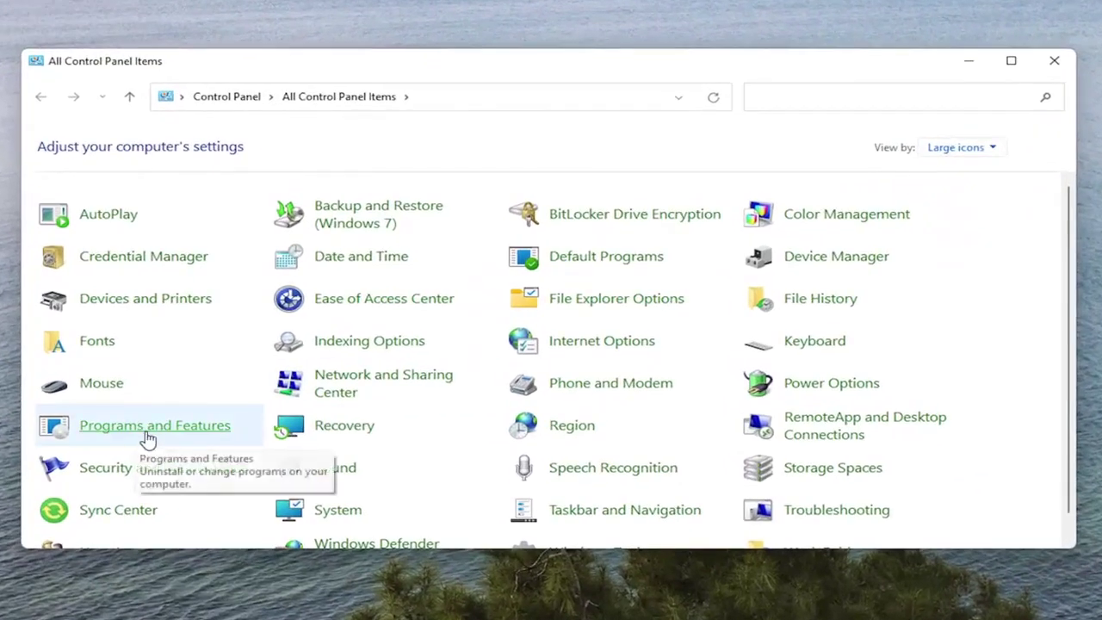
Step: Open Programs and Features and repair Apple Mobile Device Support, approving the UAC prompt
click(165, 433)
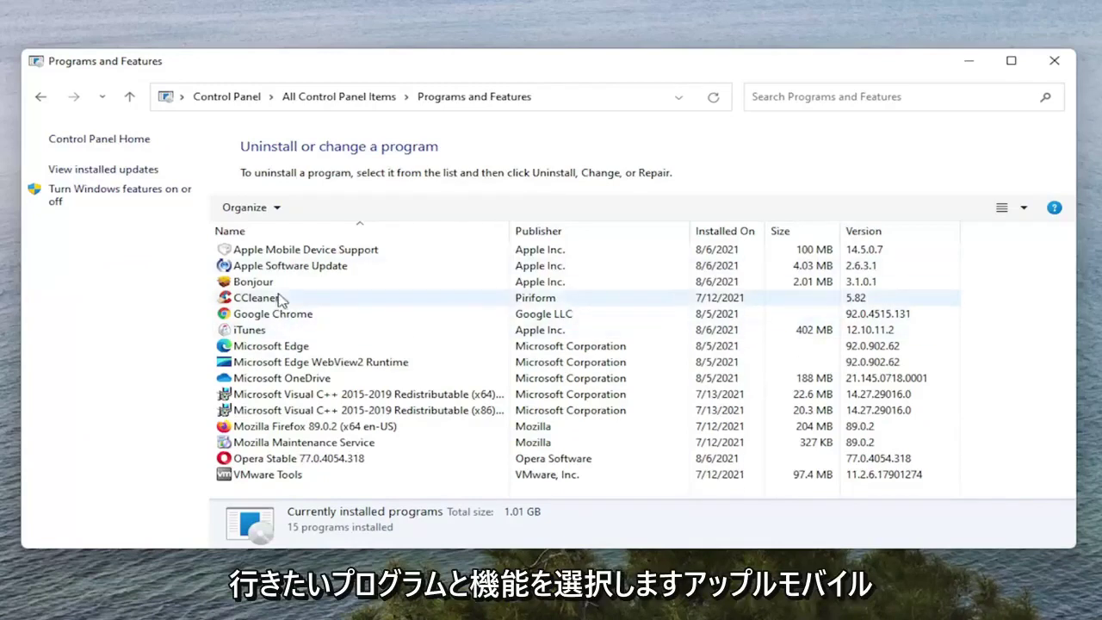
click(258, 255)
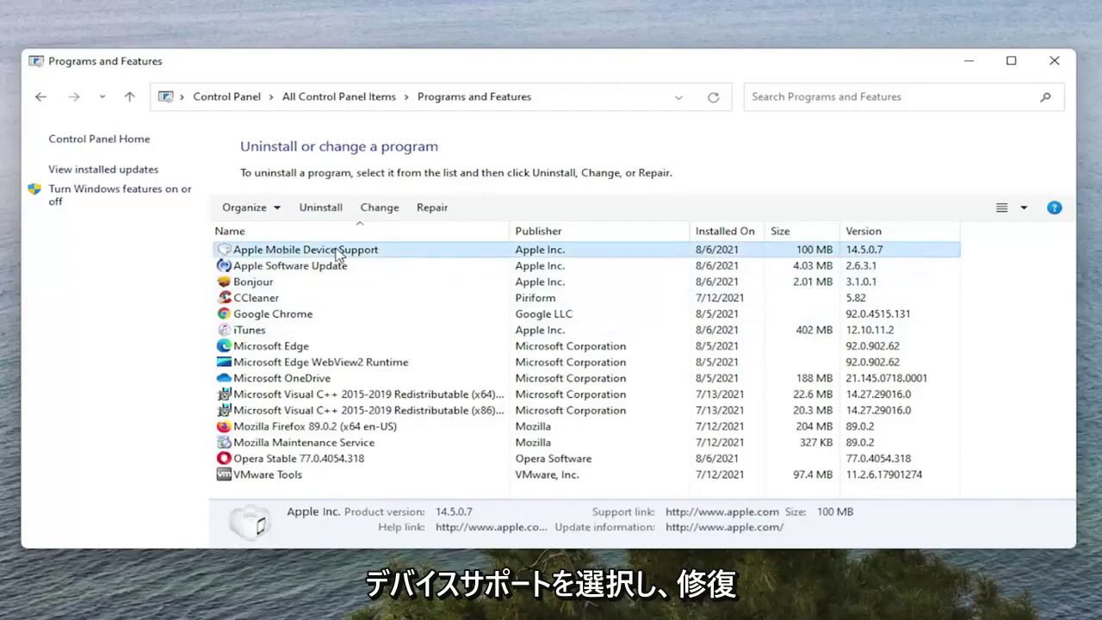
click(432, 208)
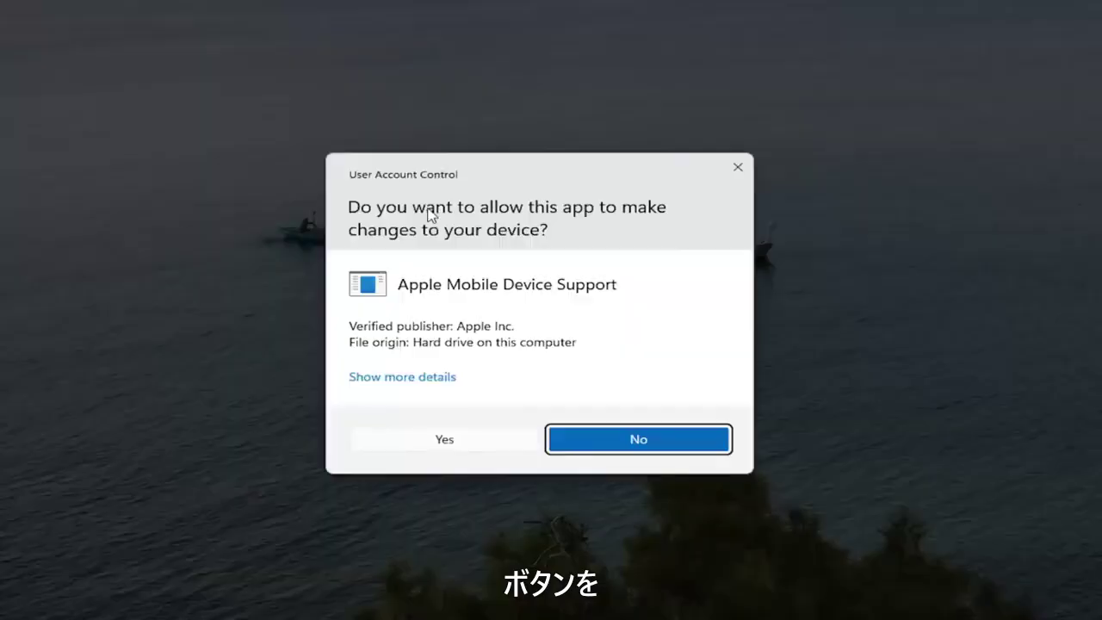
click(443, 441)
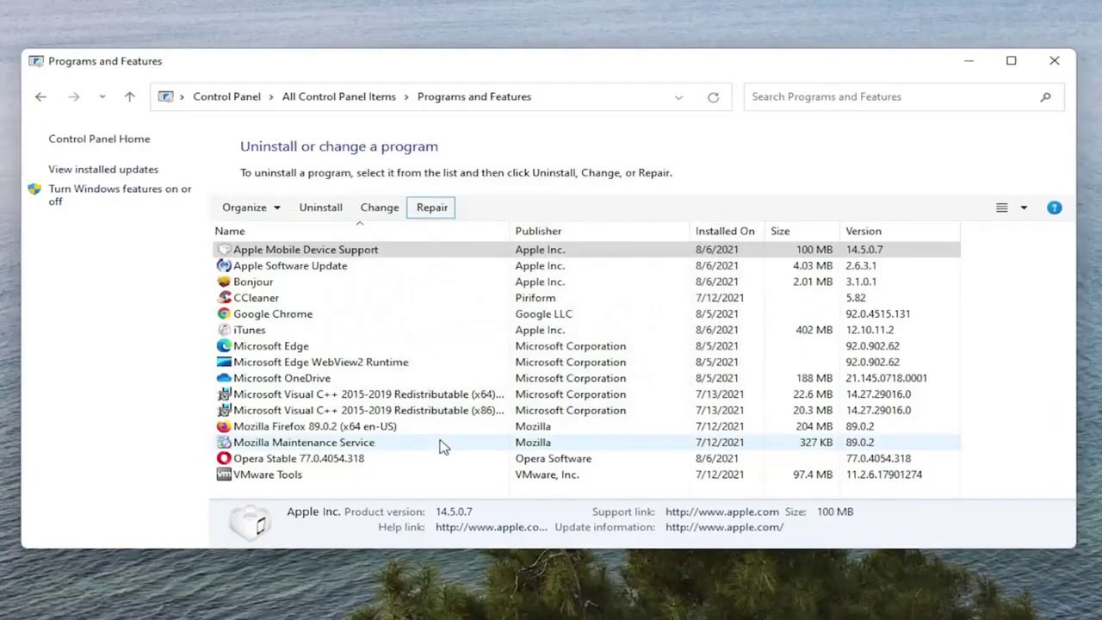
Step: Repair Apple Software Update with UAC approval, then select iTunes in the list
click(288, 267)
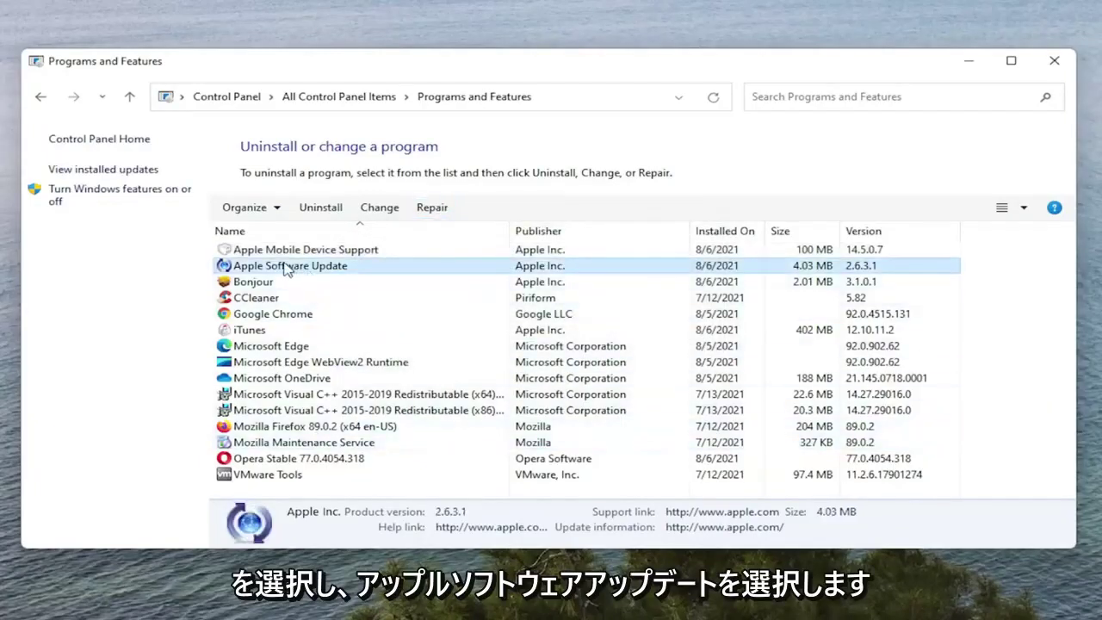
click(432, 209)
click(462, 437)
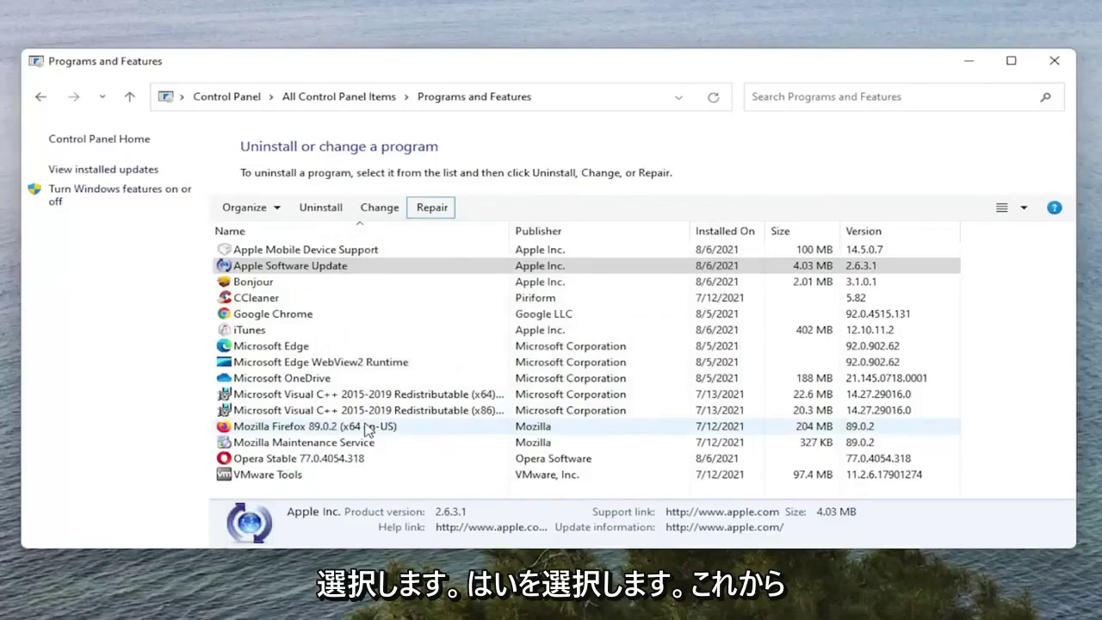
click(277, 333)
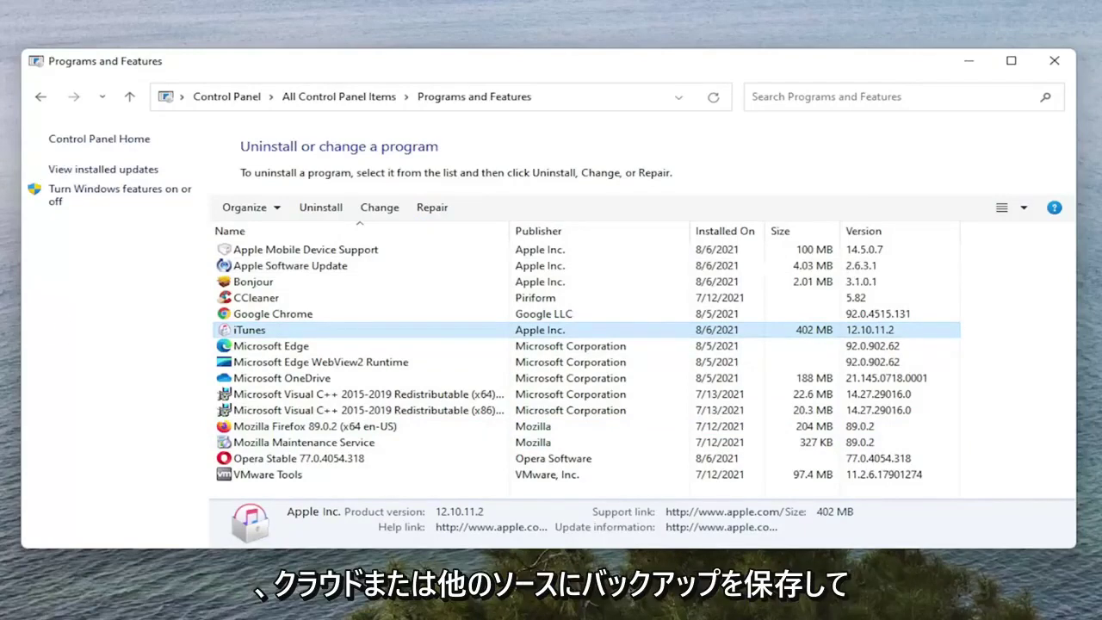
Step: Run the iTunes repair from Programs and Features, approving the UAC prompt
click(284, 329)
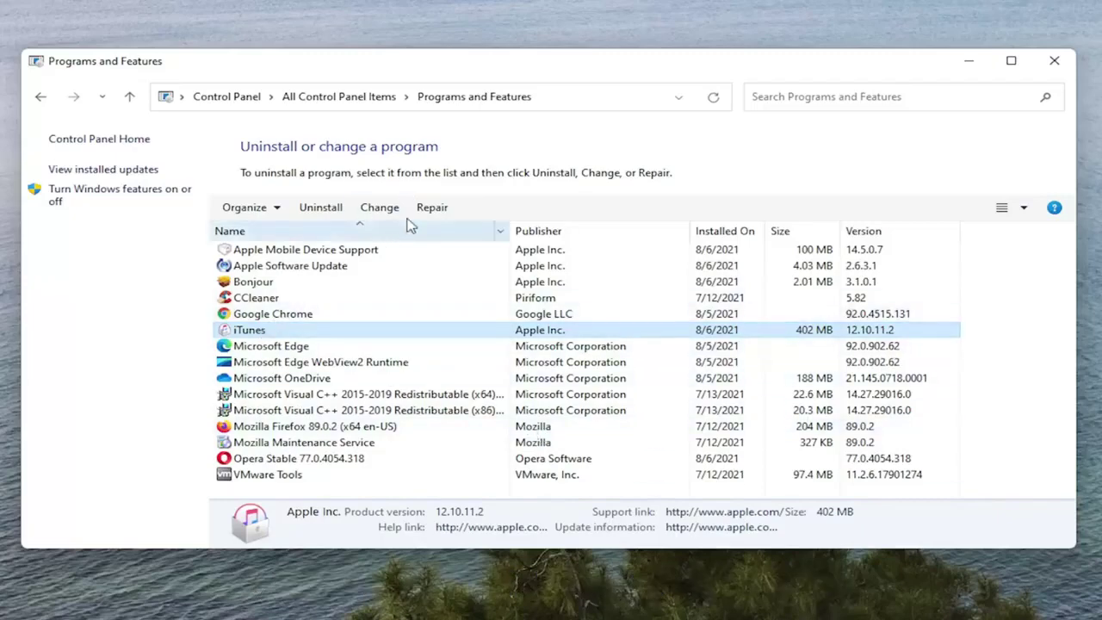
click(432, 207)
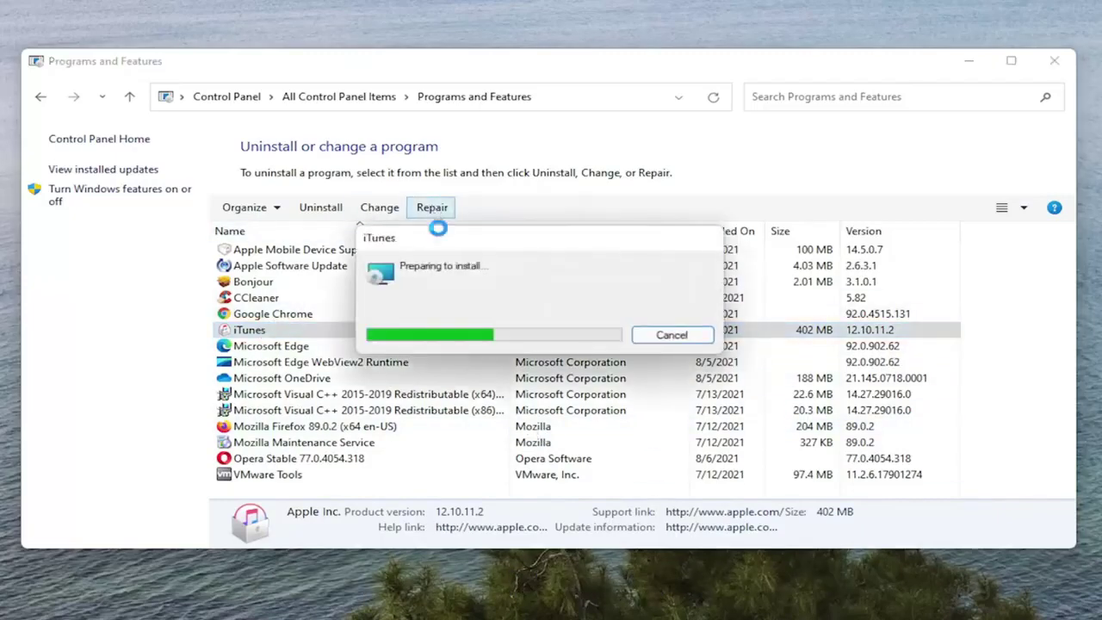
click(451, 438)
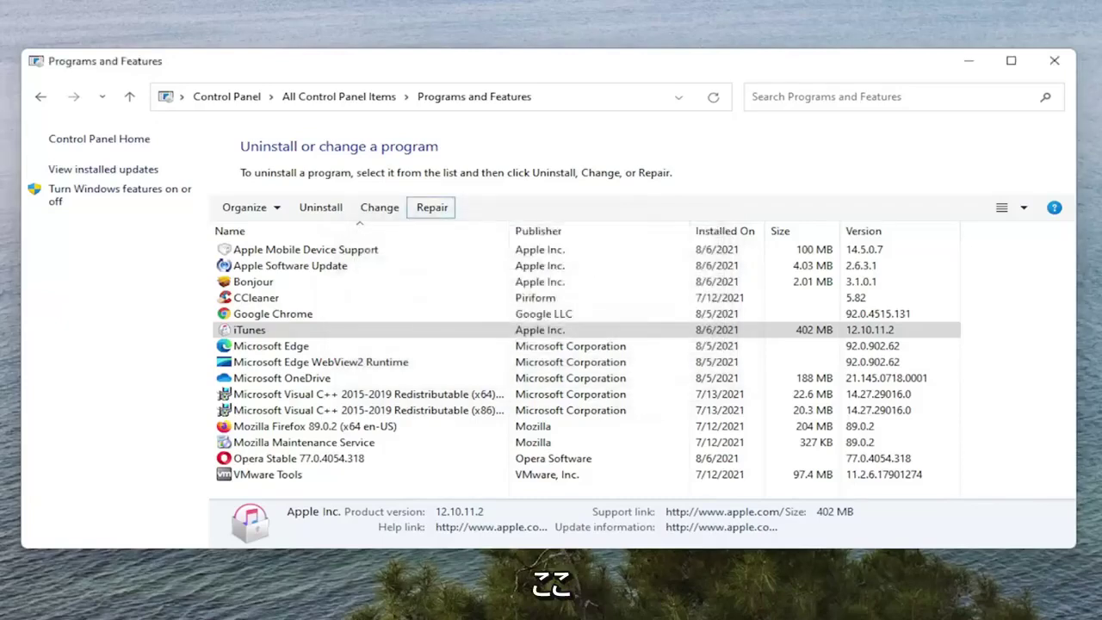
Step: Close Programs and Features, launch Device Manager, and expand Universal Serial Bus controllers
click(1054, 60)
key(super+s)
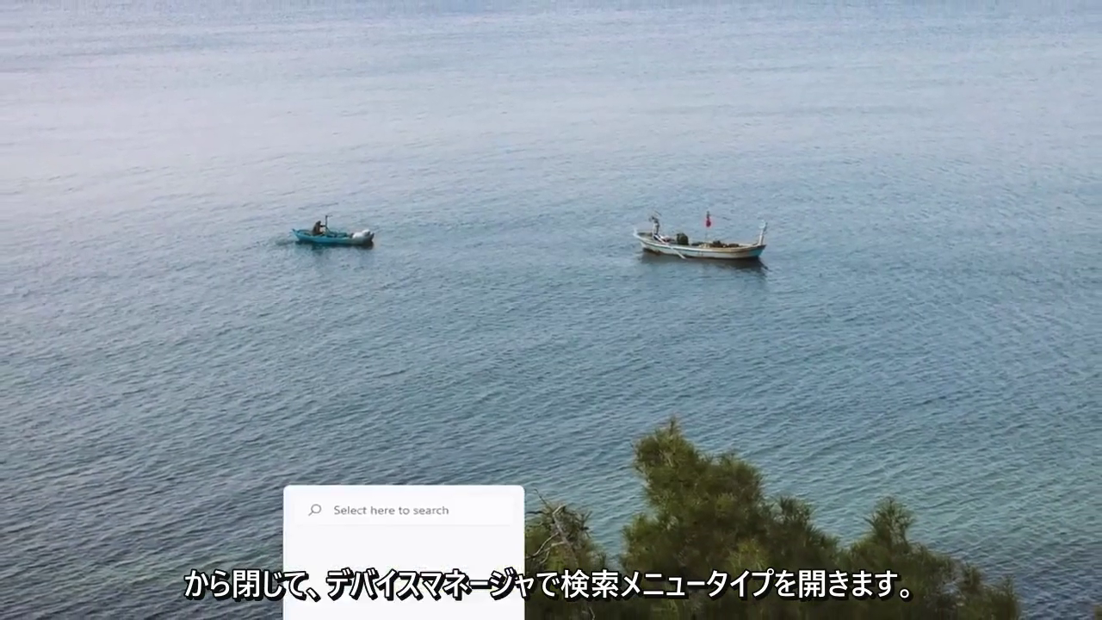
text(device)
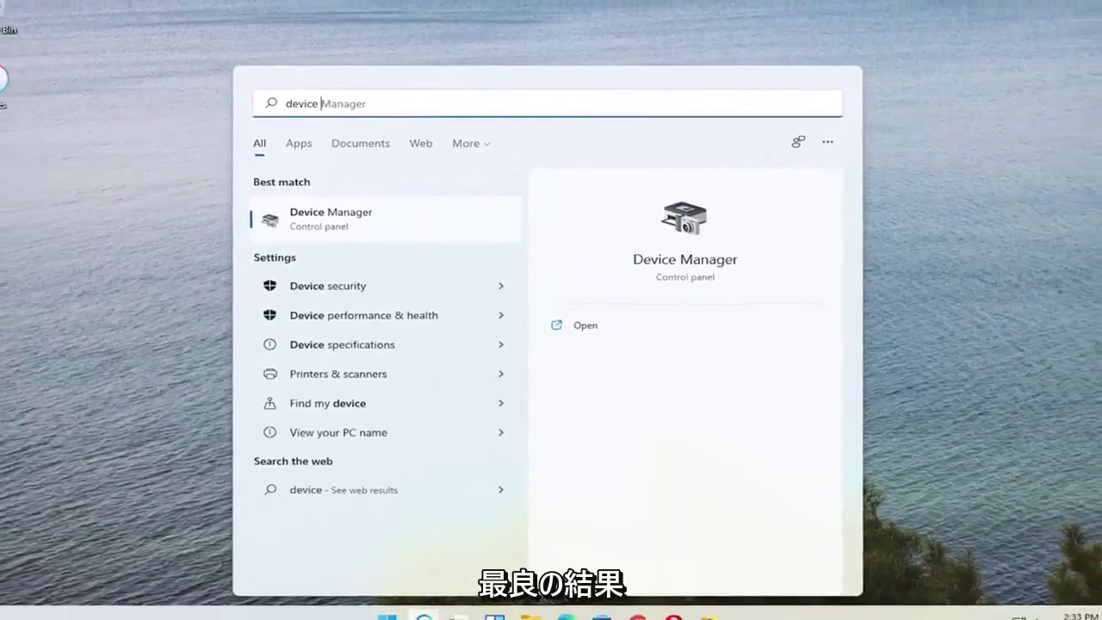
text( manager)
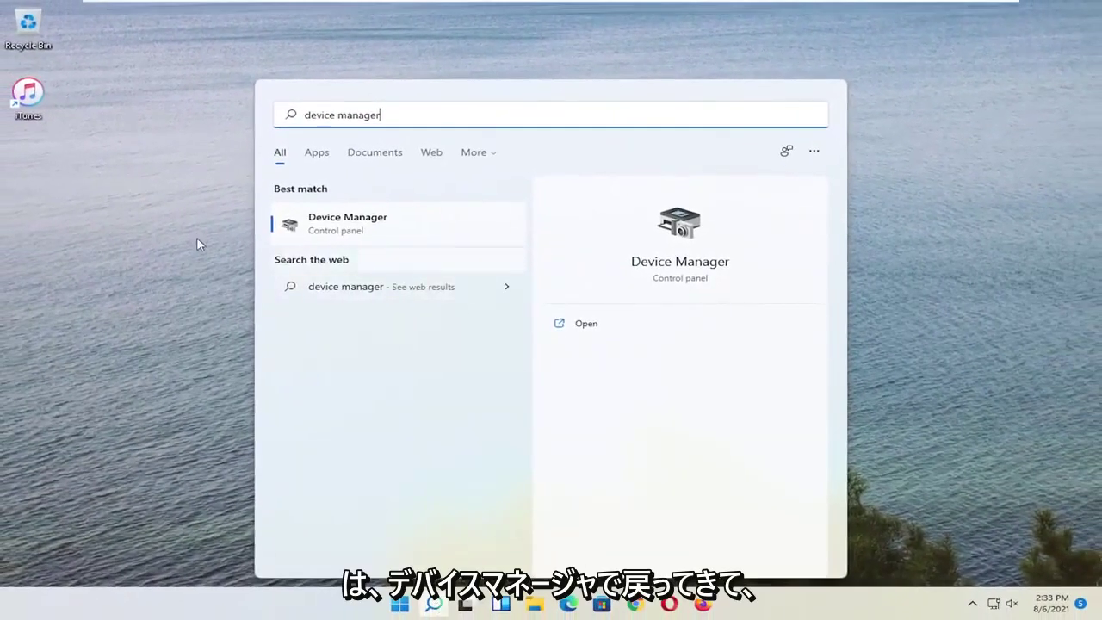
click(346, 228)
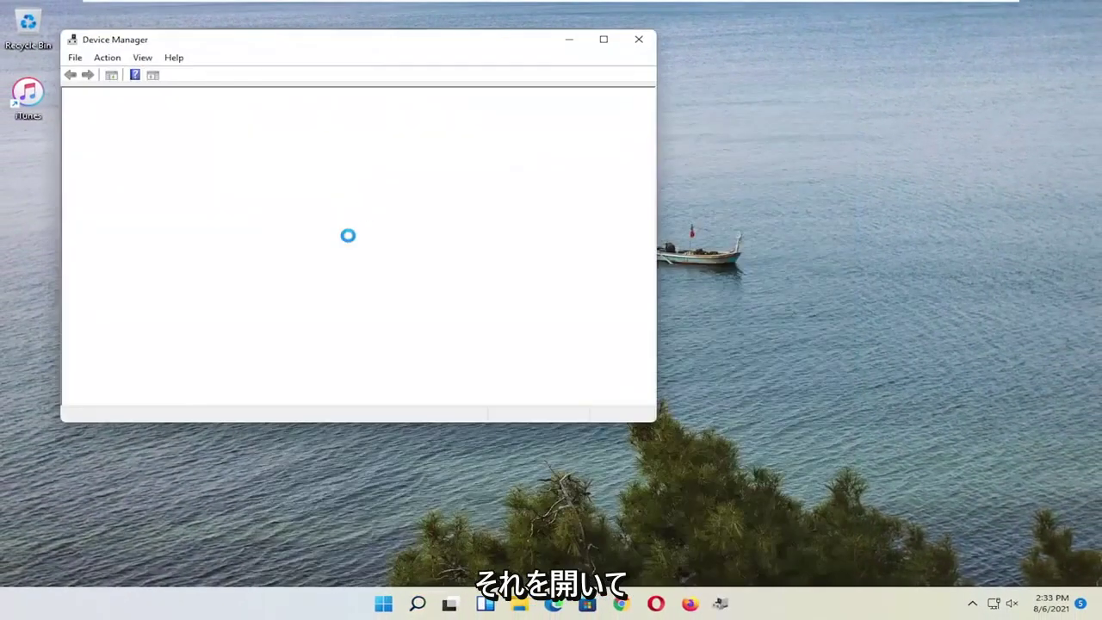
drag(468, 53, 583, 70)
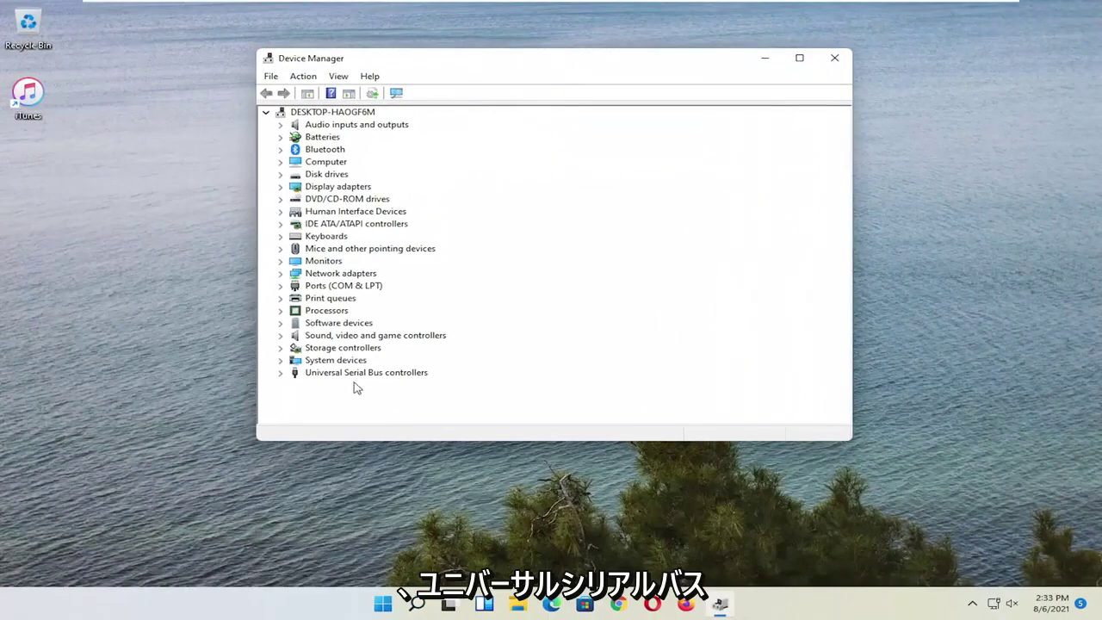
click(378, 376)
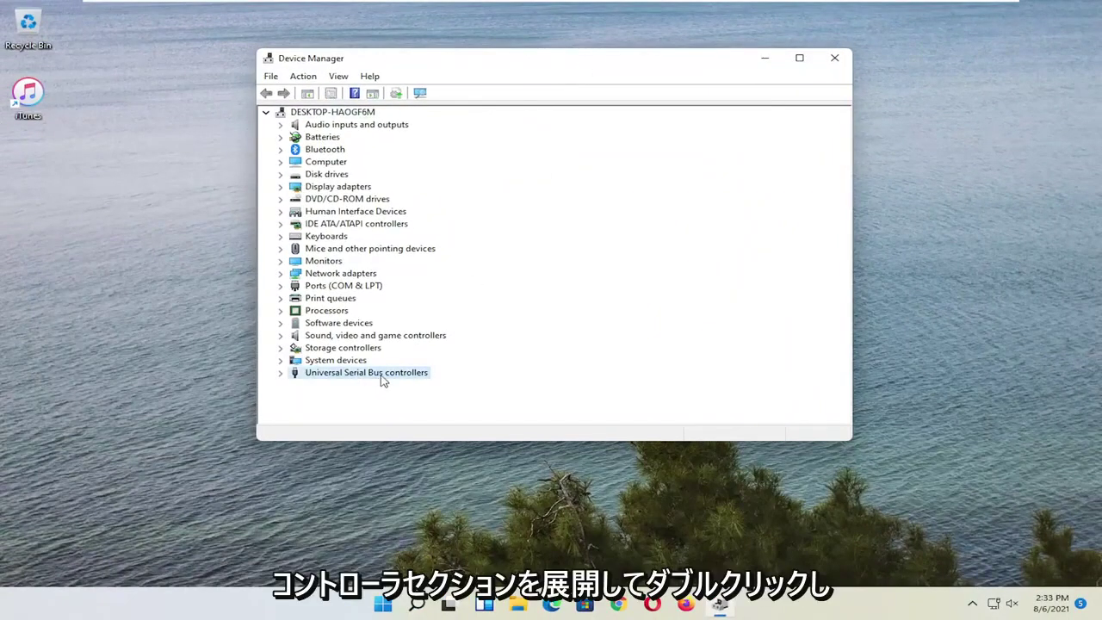
double_click(381, 376)
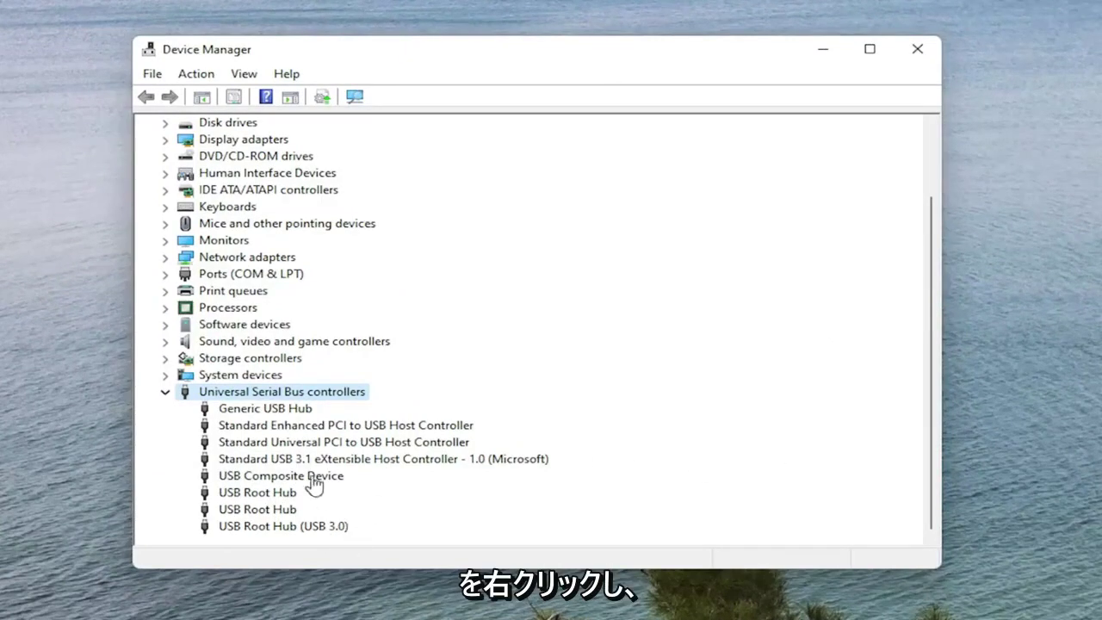
Step: Reinstall the second USB Root Hub's driver using the compatible USB Root Hub driver on this computer
click(250, 509)
right_click(249, 509)
click(327, 514)
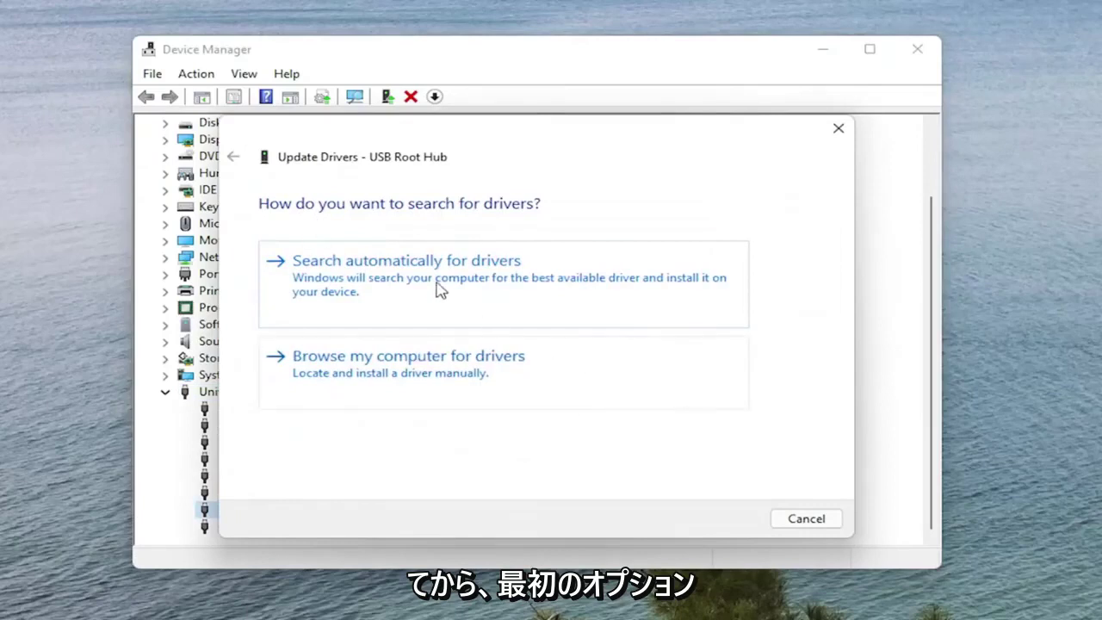
click(457, 287)
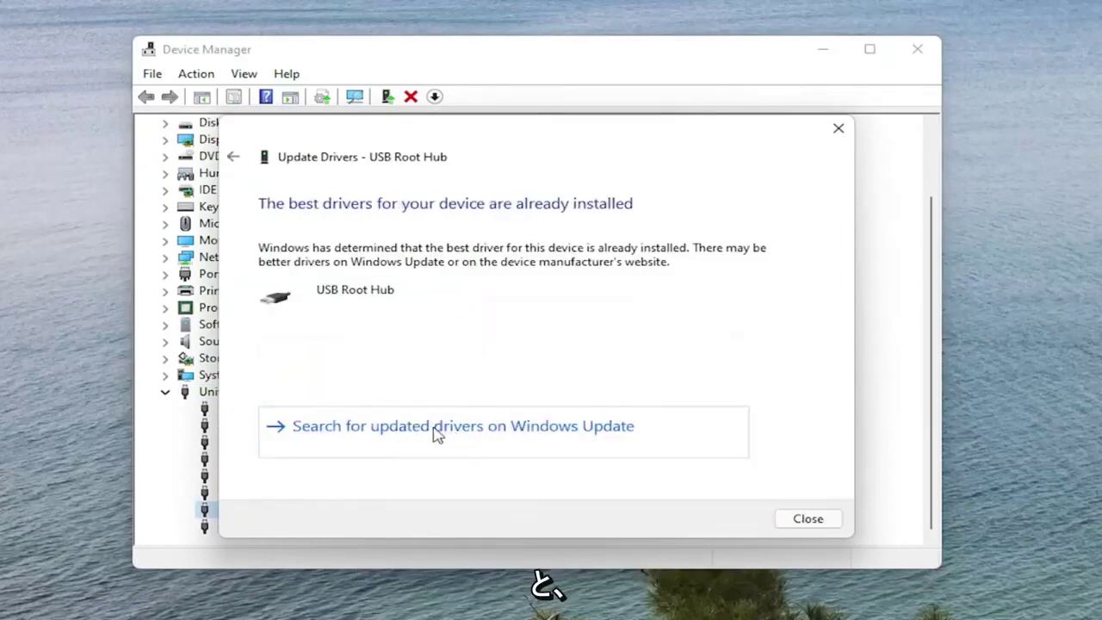
click(238, 155)
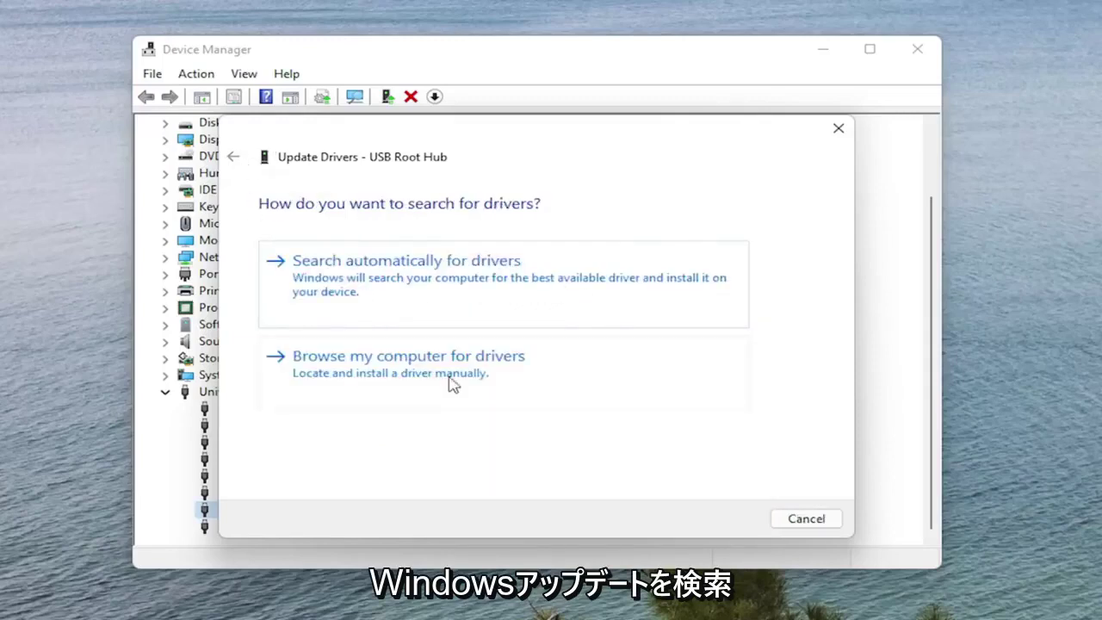
click(395, 375)
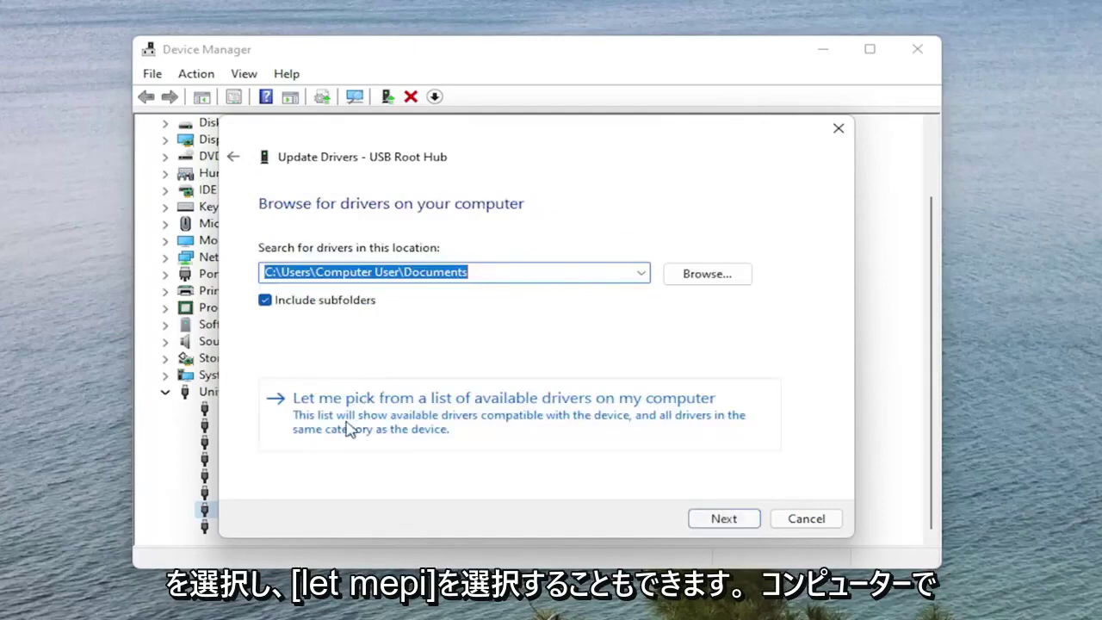
click(525, 422)
click(321, 360)
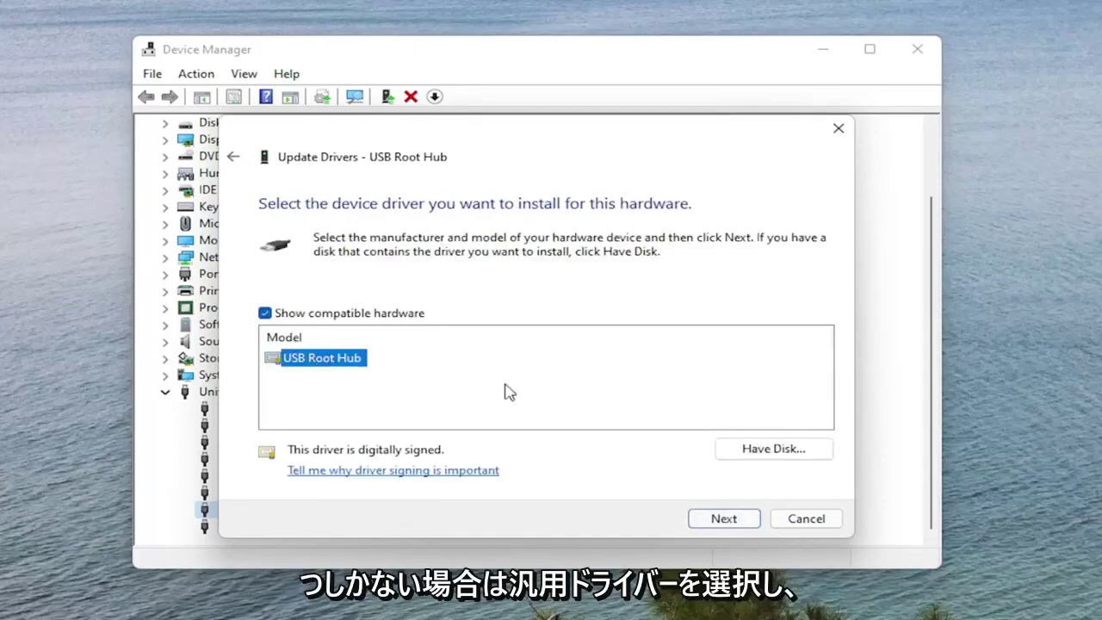
click(726, 520)
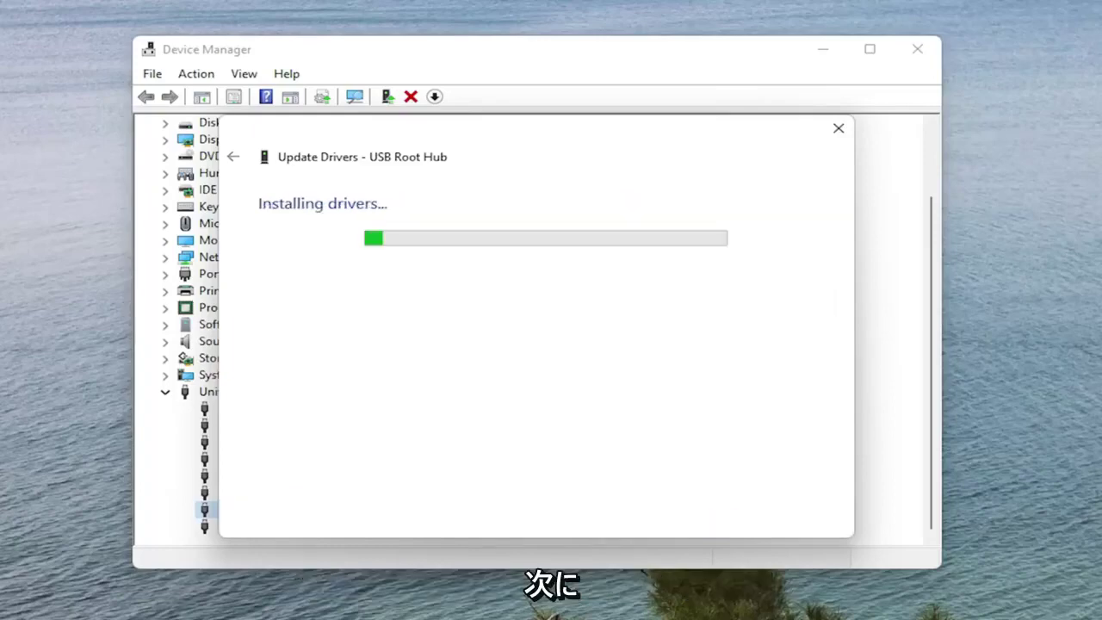
click(806, 520)
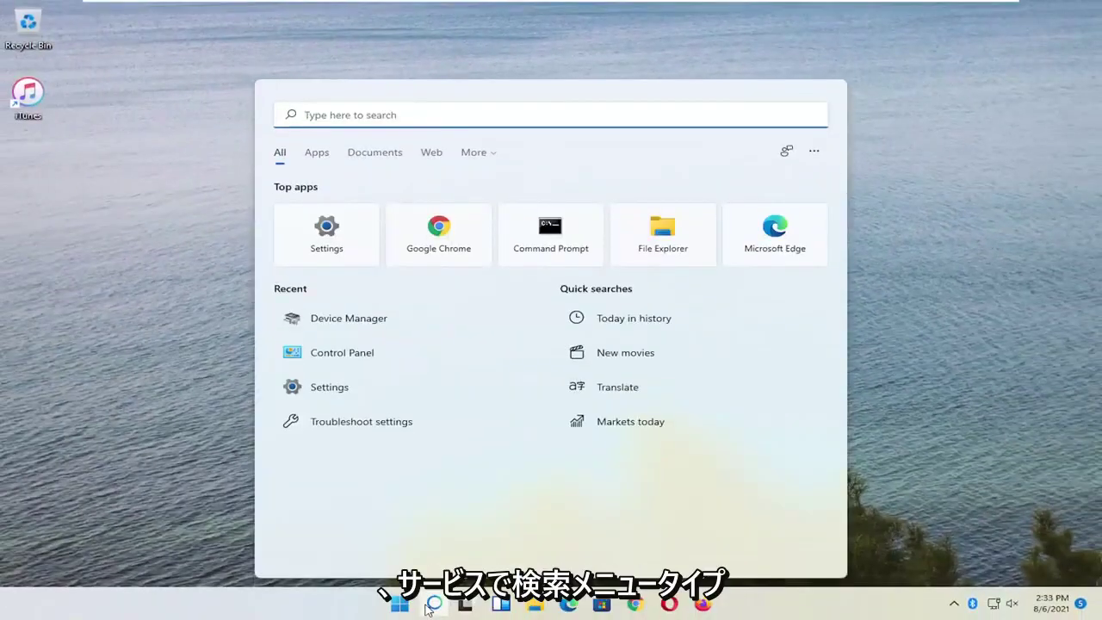
Step: Search for 'services' and launch the Services console
text(servic)
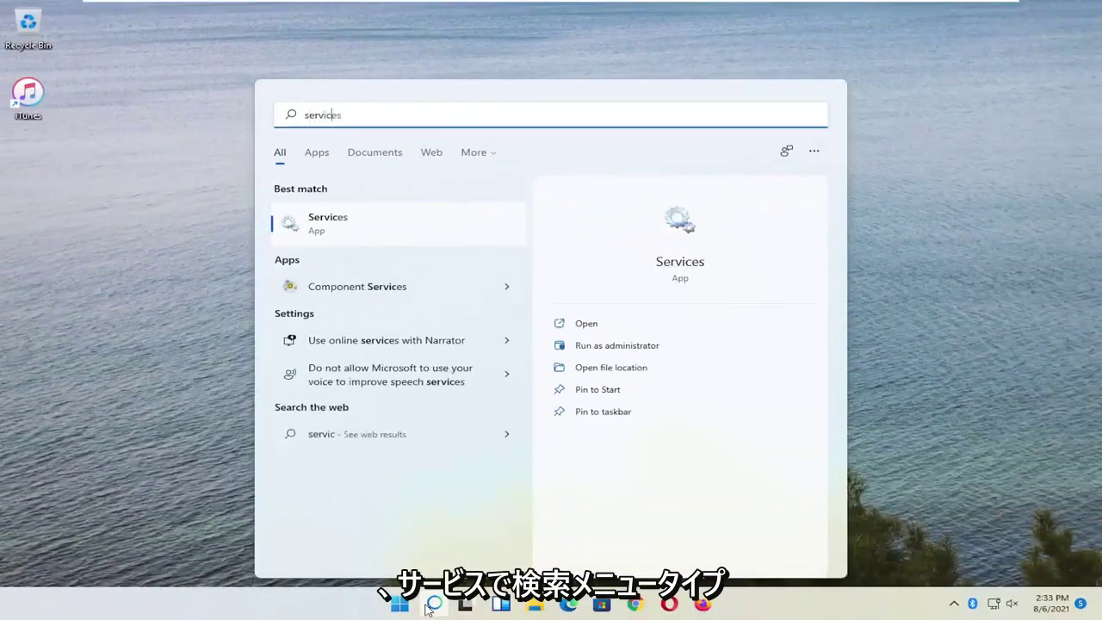
text(es)
click(359, 226)
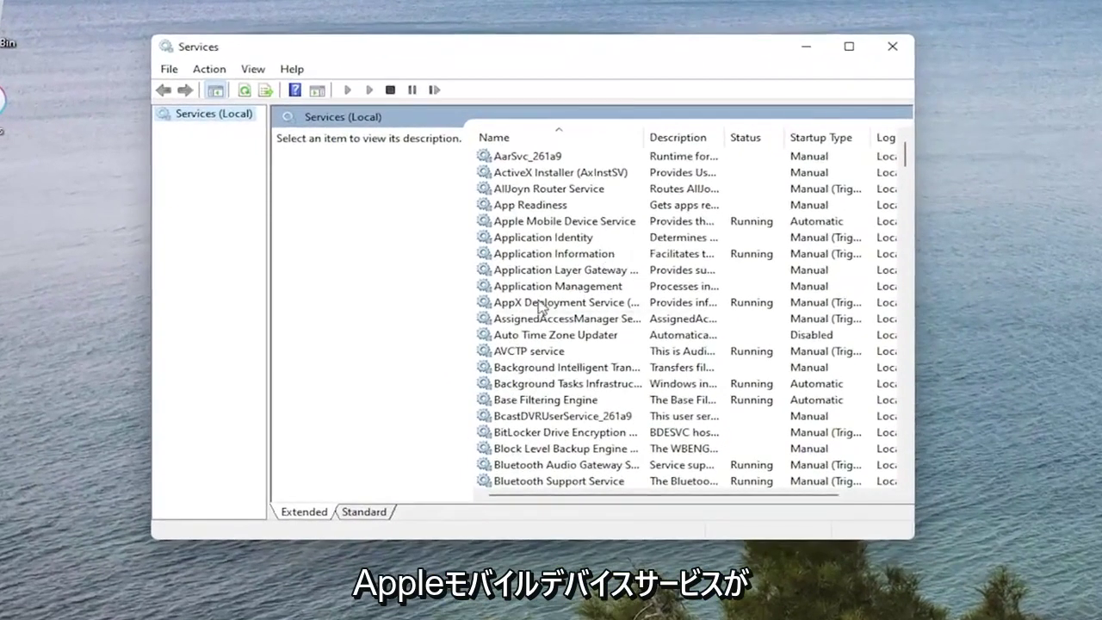
Step: Select Apple Mobile Device Service and enlarge the Services window
click(539, 289)
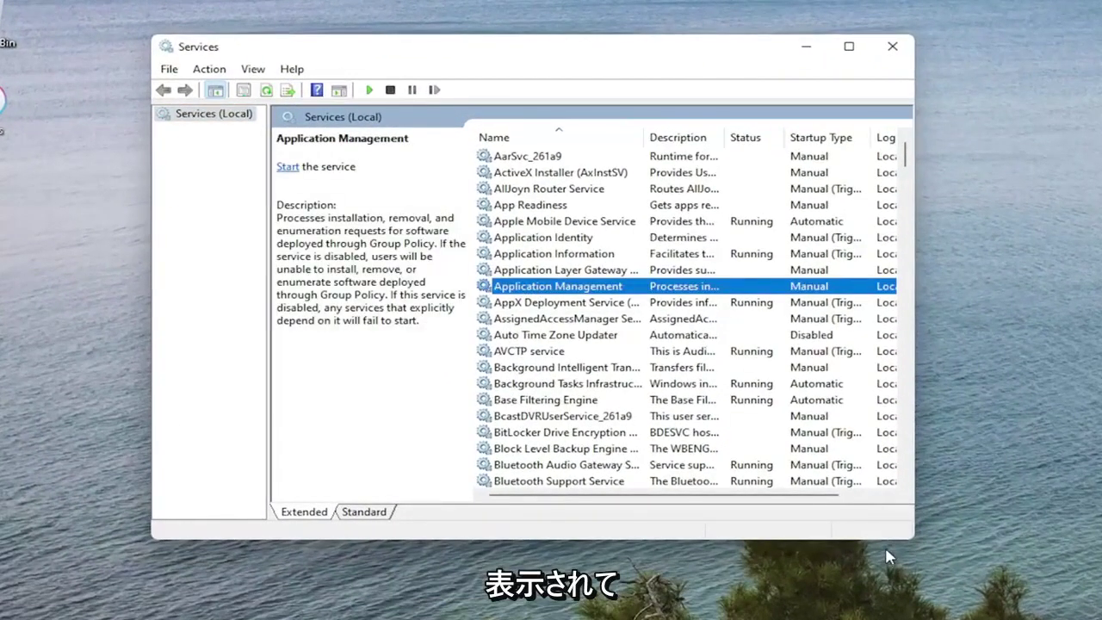
click(599, 222)
drag(913, 541, 966, 553)
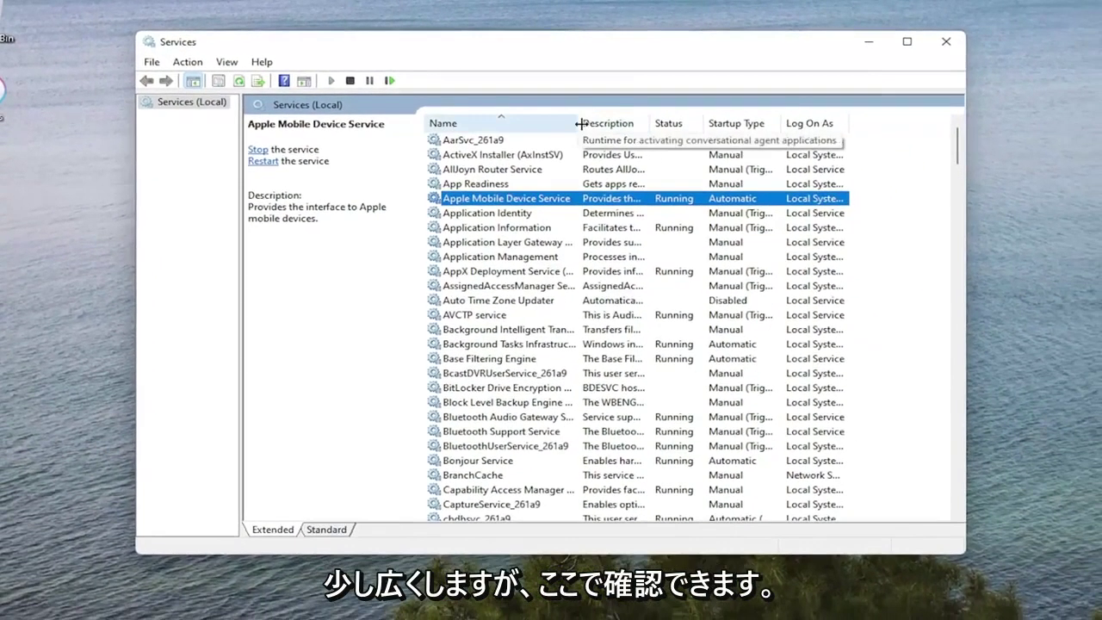
drag(580, 120, 615, 128)
Step: Set Apple Mobile Device Service's startup type to Automatic, apply, and confirm
double_click(537, 199)
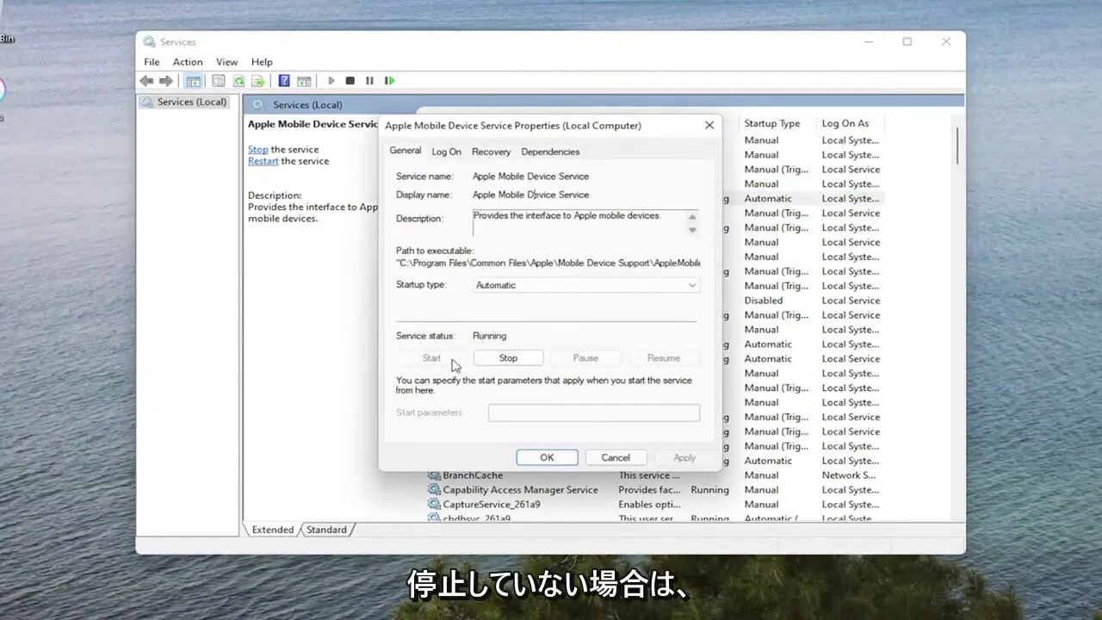
click(479, 292)
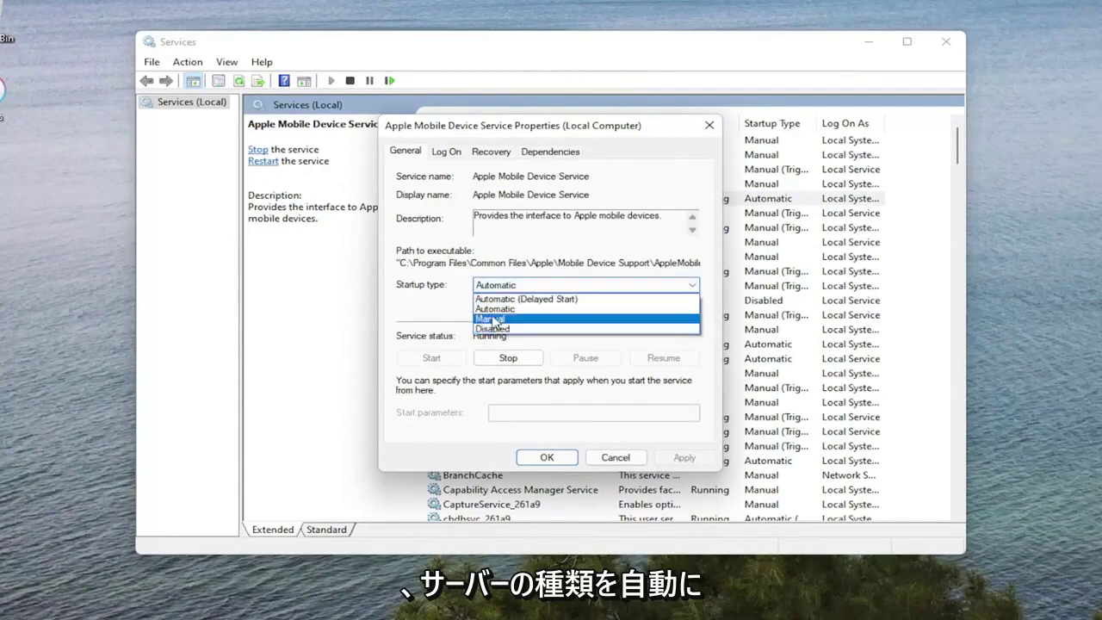
click(499, 307)
click(686, 458)
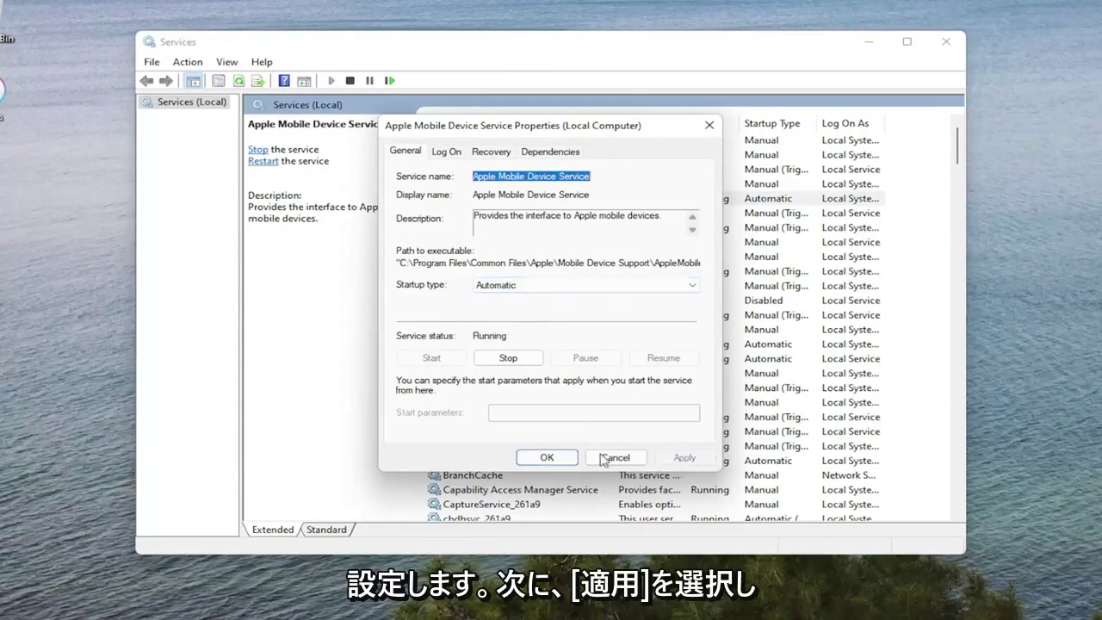
click(546, 457)
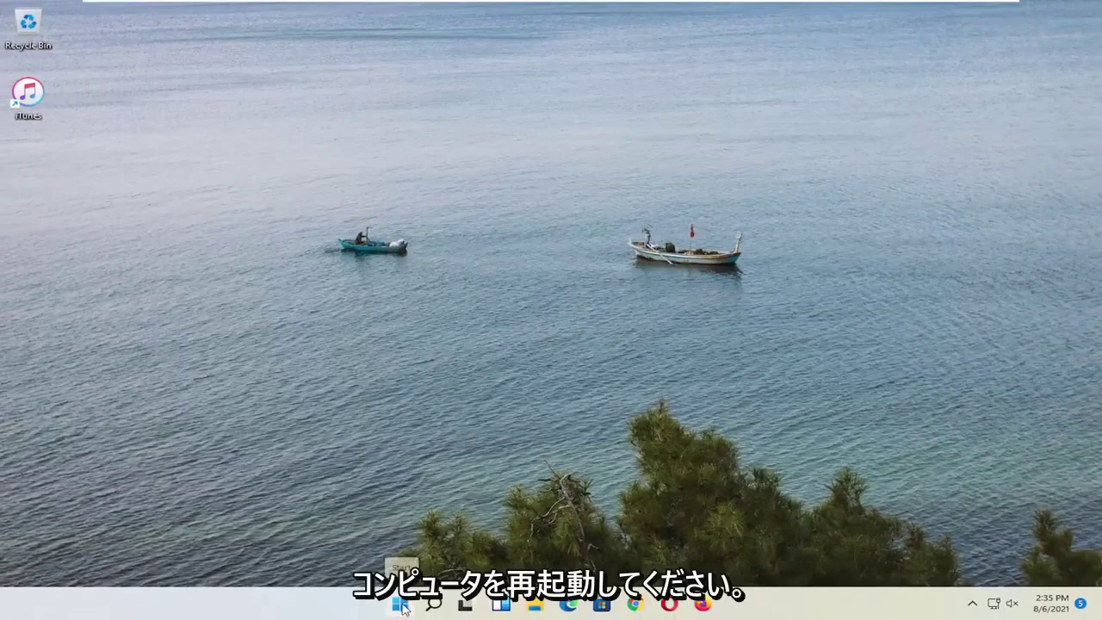
right_click(398, 610)
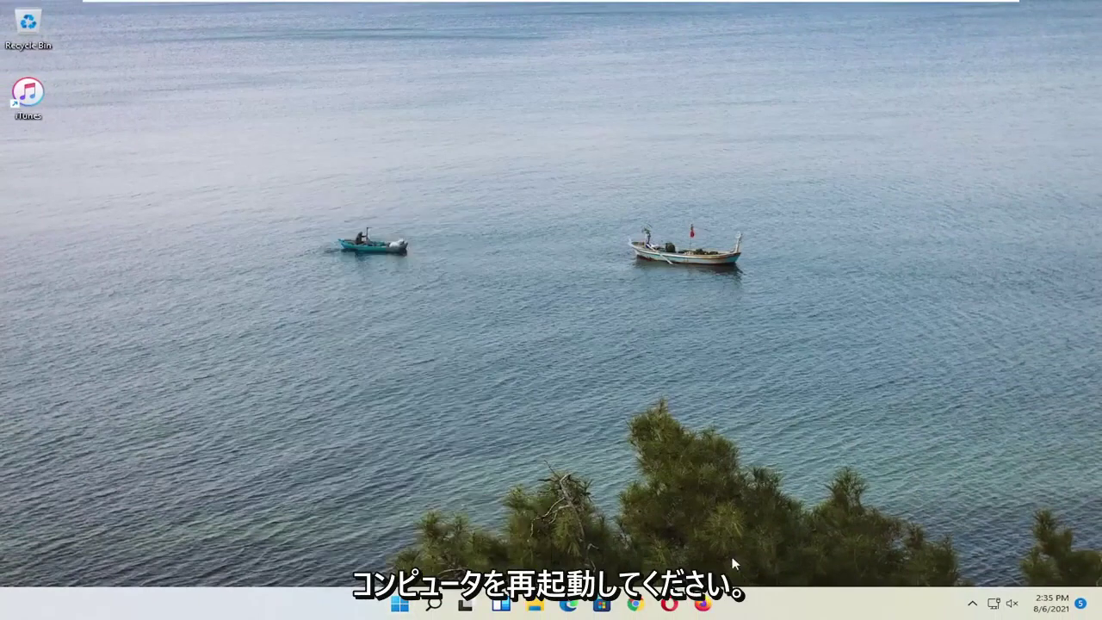